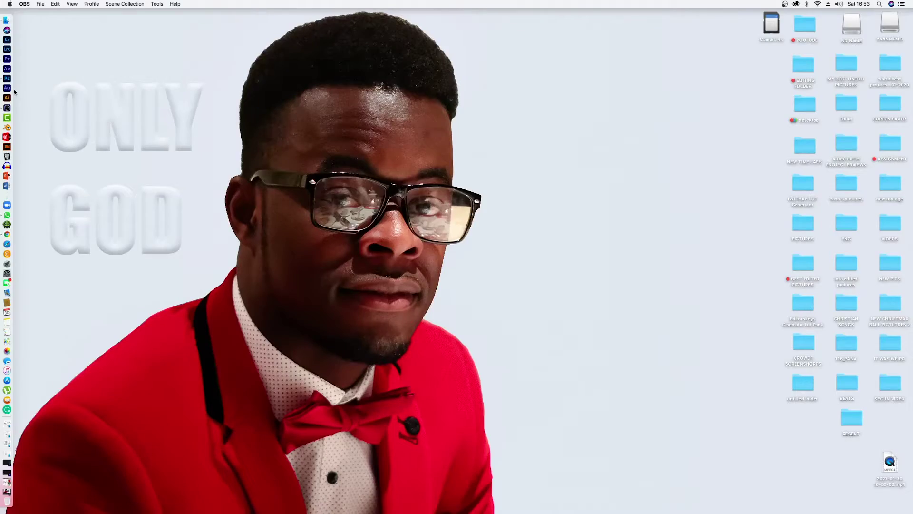
# Create a new 1920 × 1080 px, 72 ppi document from the Web Large preset
pyautogui.click(17, 82)
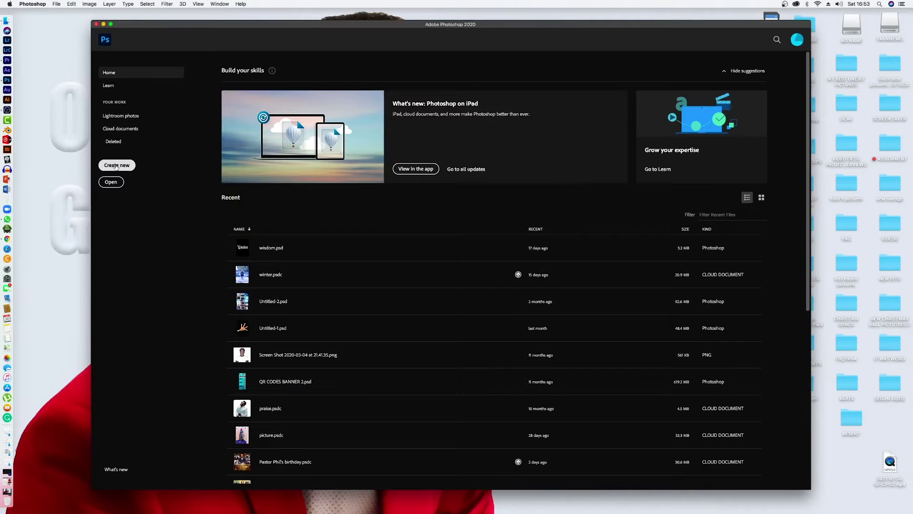
pyautogui.click(126, 165)
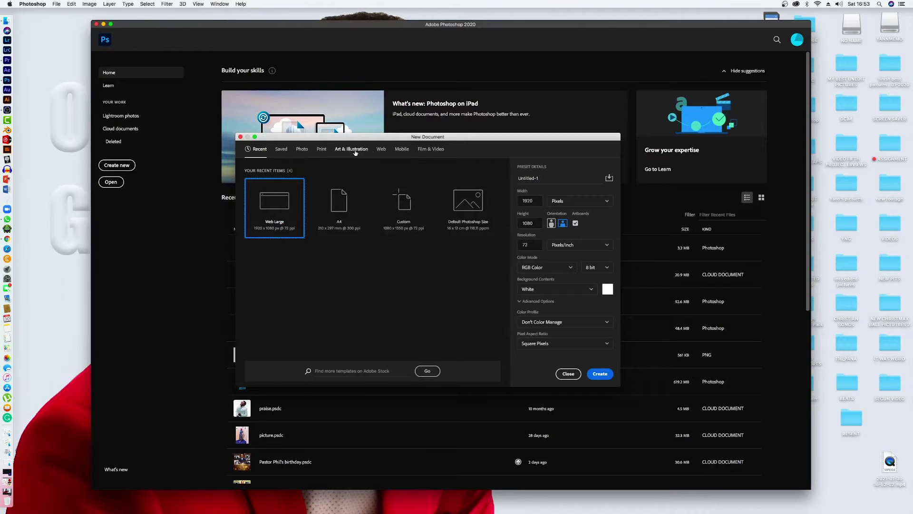
pyautogui.click(381, 150)
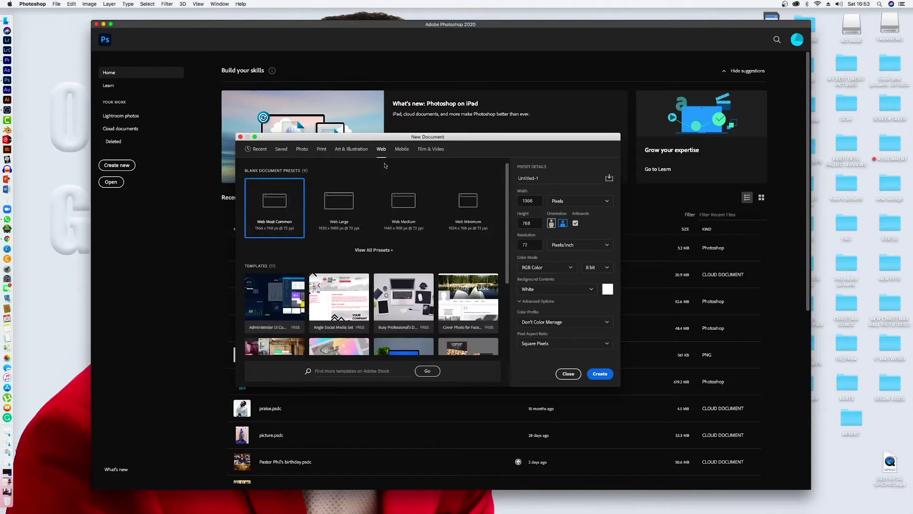
pyautogui.doubleClick(345, 209)
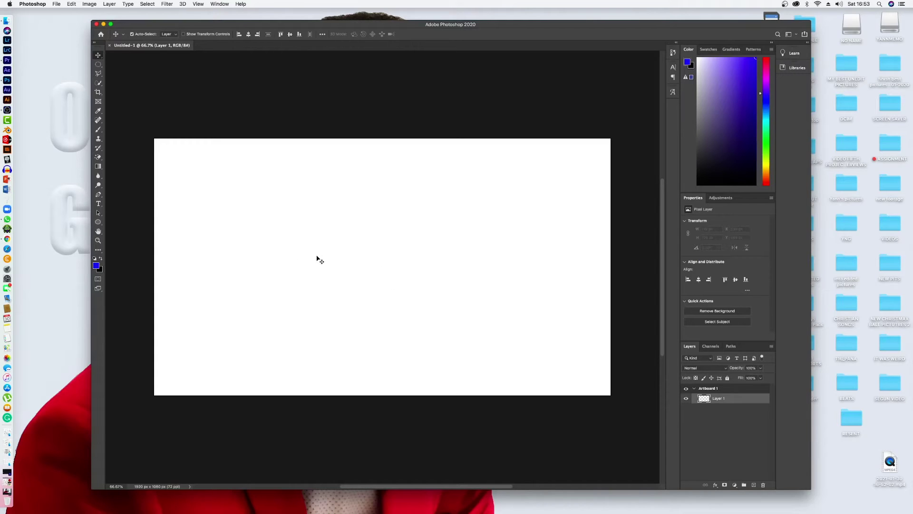
# Add a text layer reading 'BLOOM' on the canvas
pyautogui.click(98, 204)
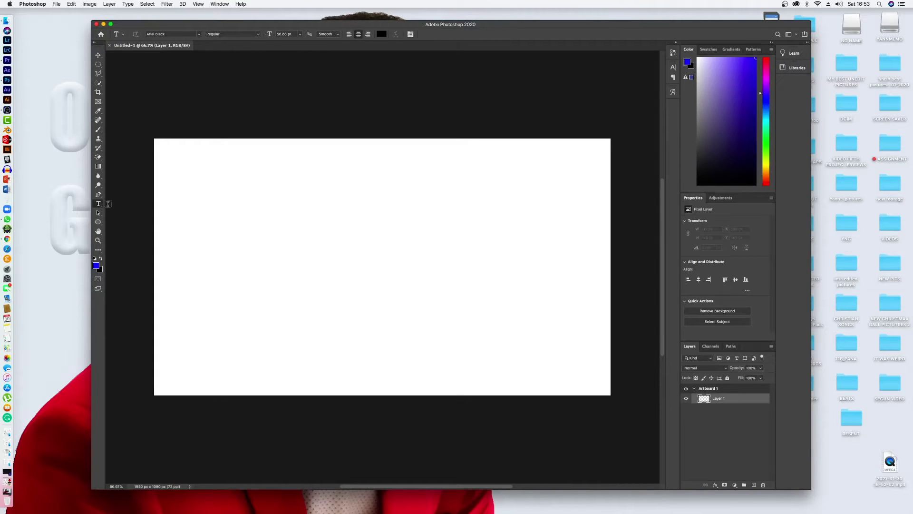
pyautogui.click(321, 265)
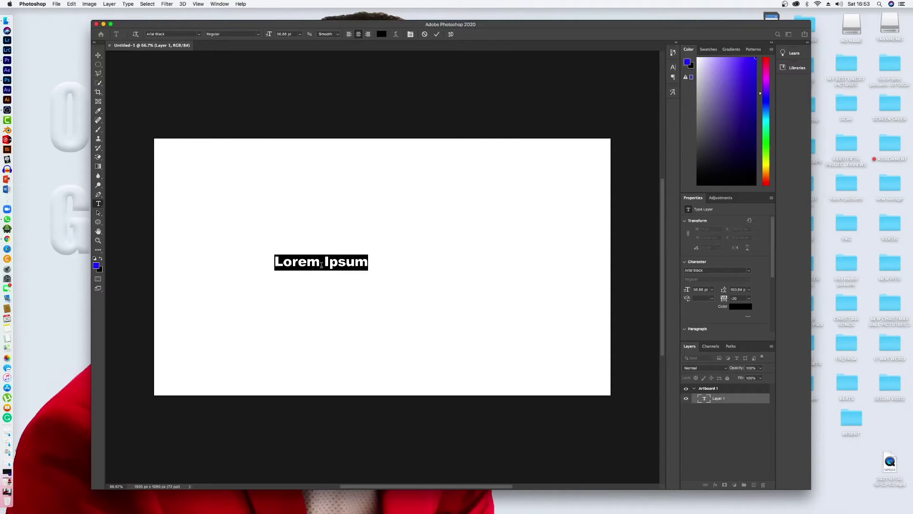
pyautogui.write('BLOOM')
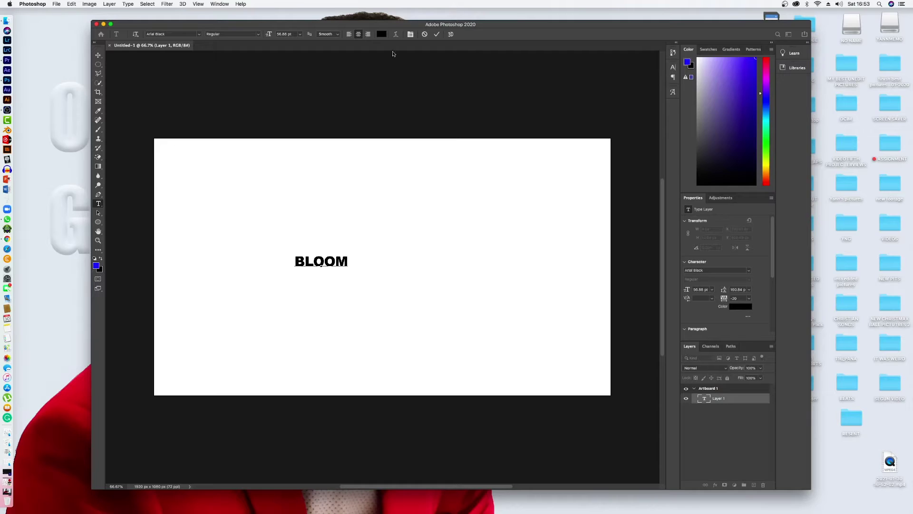
pyautogui.click(437, 33)
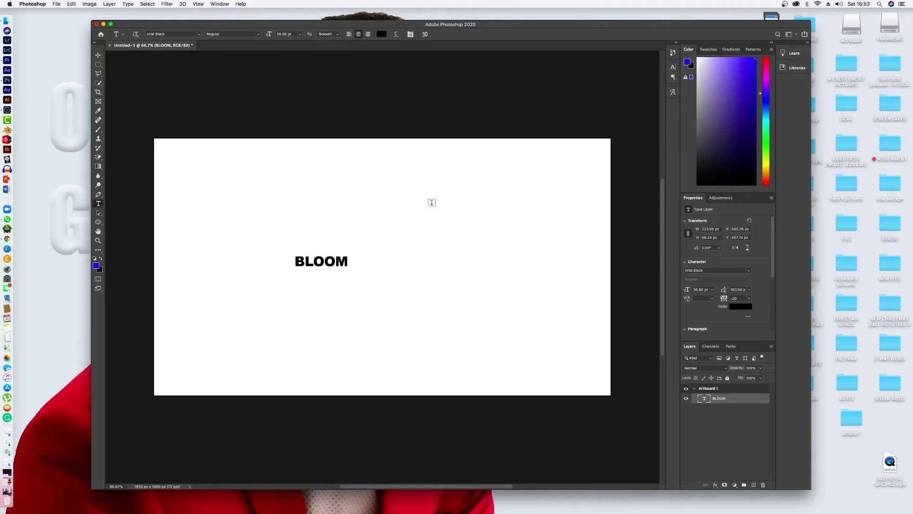
# Scale the BLOOM text up to about 212 pt and centre it on the artboard
pyautogui.press('super+t')
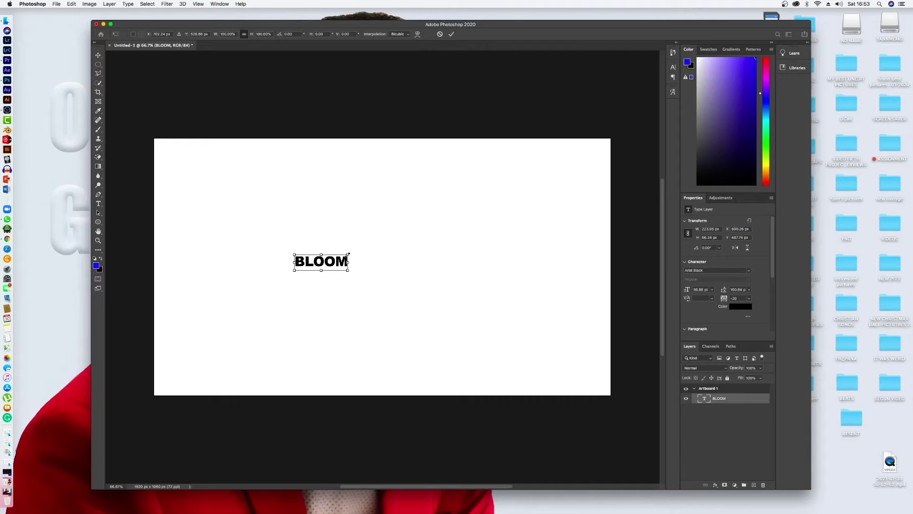
pyautogui.moveTo(349, 254); pyautogui.dragTo(413, 210)
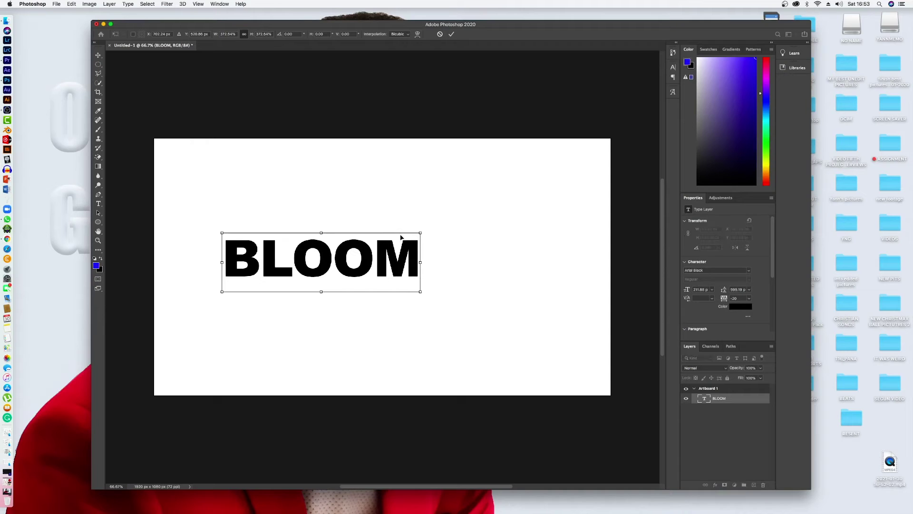
pyautogui.moveTo(379, 267); pyautogui.dragTo(431, 265)
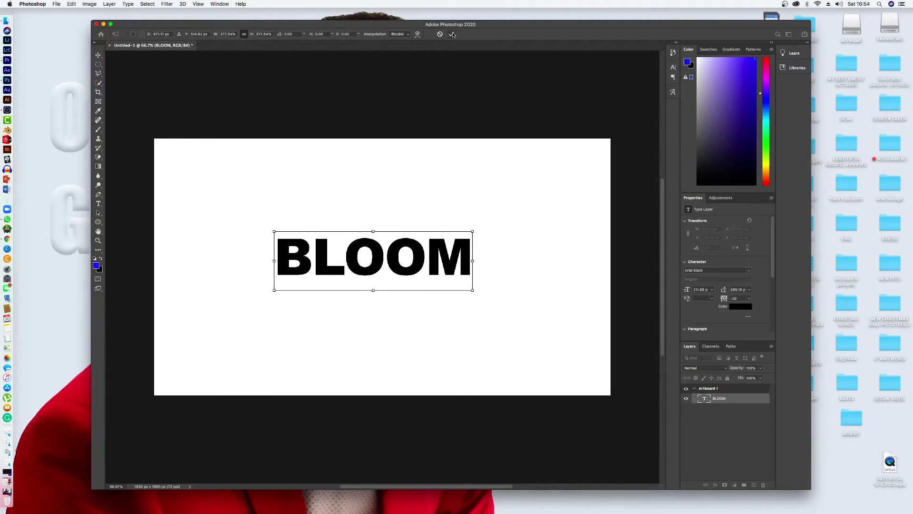
pyautogui.click(451, 34)
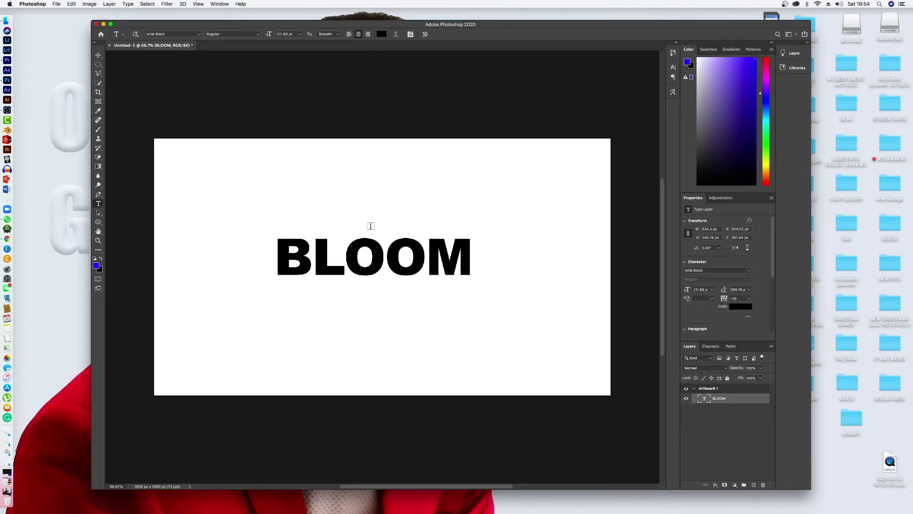
# Drag the red flower image from Chrome's PNG FLOWERS results into the Photoshop document
pyautogui.click(8, 238)
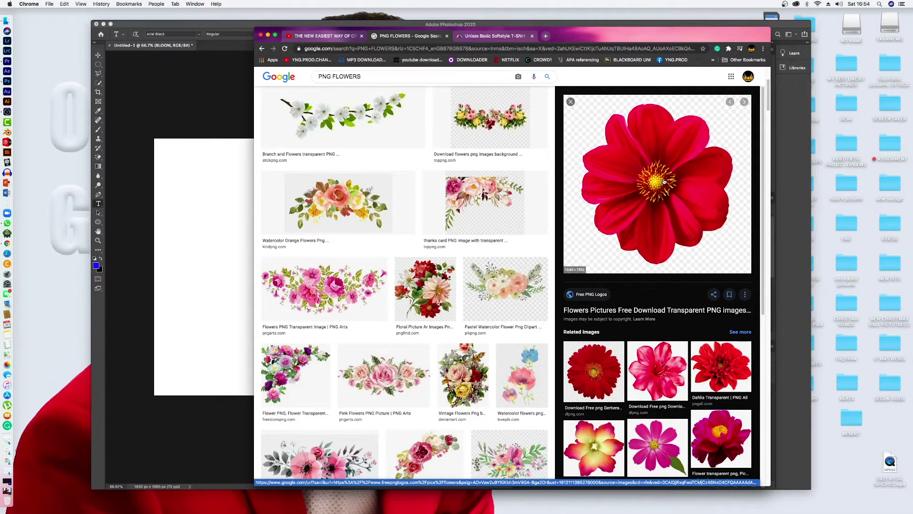
pyautogui.moveTo(664, 181); pyautogui.dragTo(203, 257)
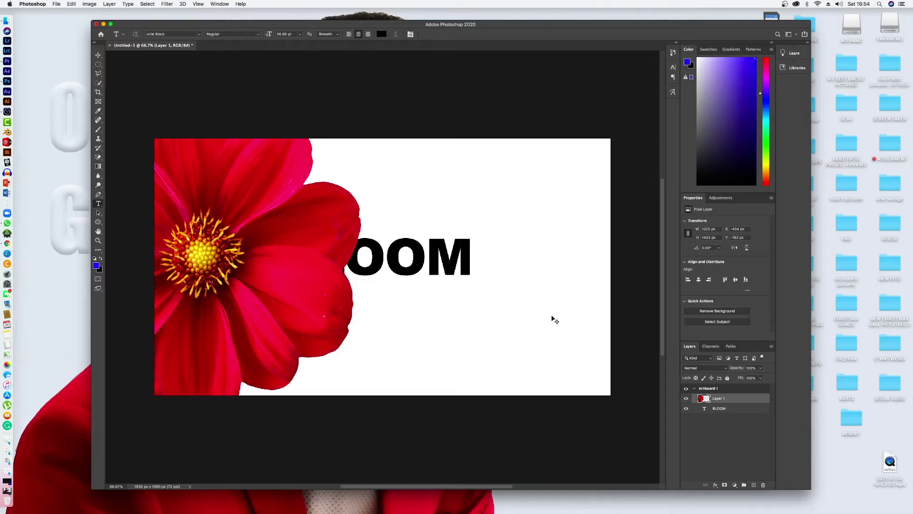
# Shrink the red flower so the BLOOM lettering is fully visible
pyautogui.press('super+t')
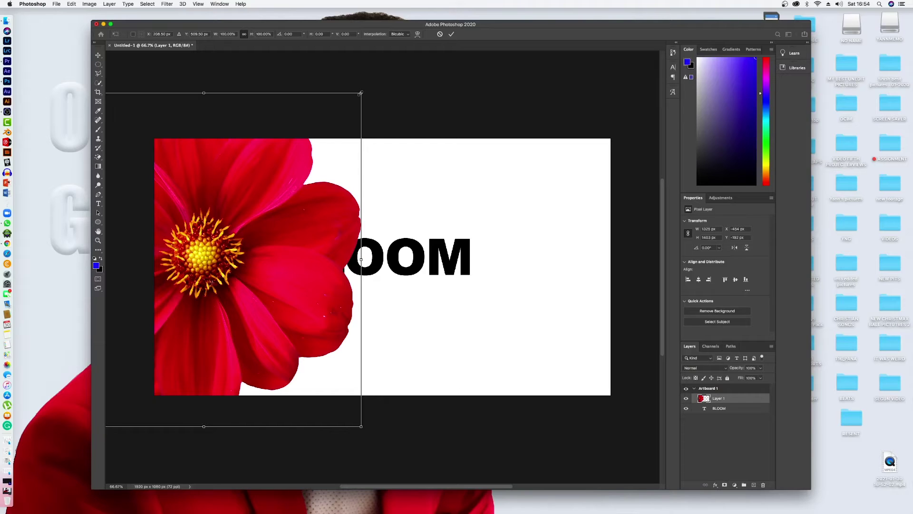
pyautogui.moveTo(362, 93); pyautogui.dragTo(208, 234)
pyautogui.moveTo(212, 265); pyautogui.dragTo(475, 242)
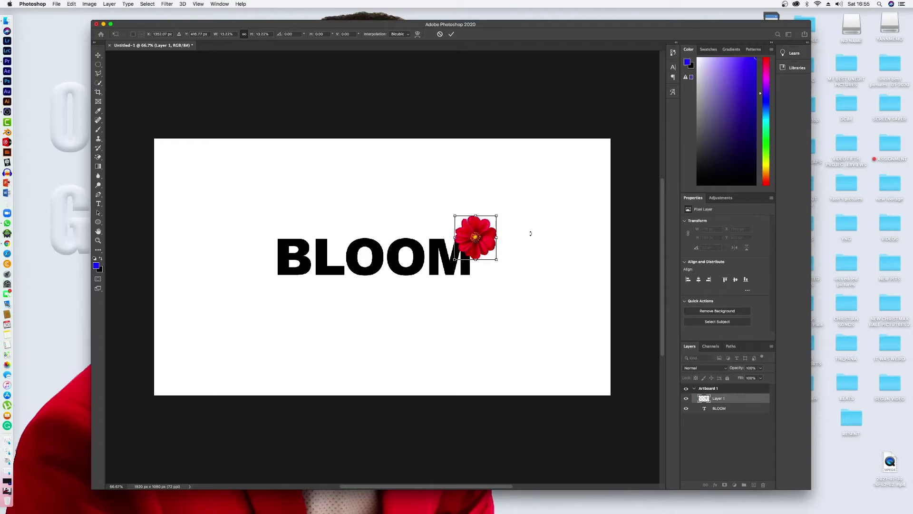
pyautogui.click(451, 34)
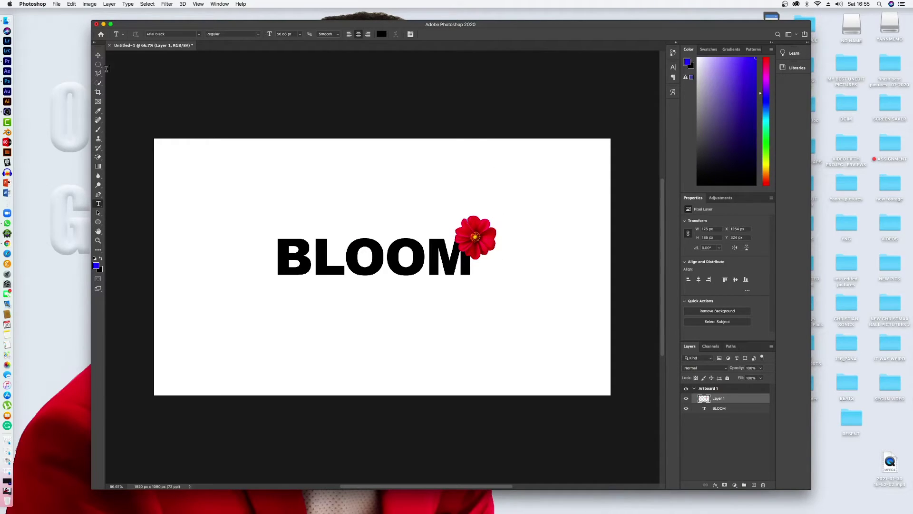
# Move the flower onto the second O of BLOOM and scale it to fit
pyautogui.click(98, 55)
pyautogui.moveTo(483, 239); pyautogui.dragTo(413, 258)
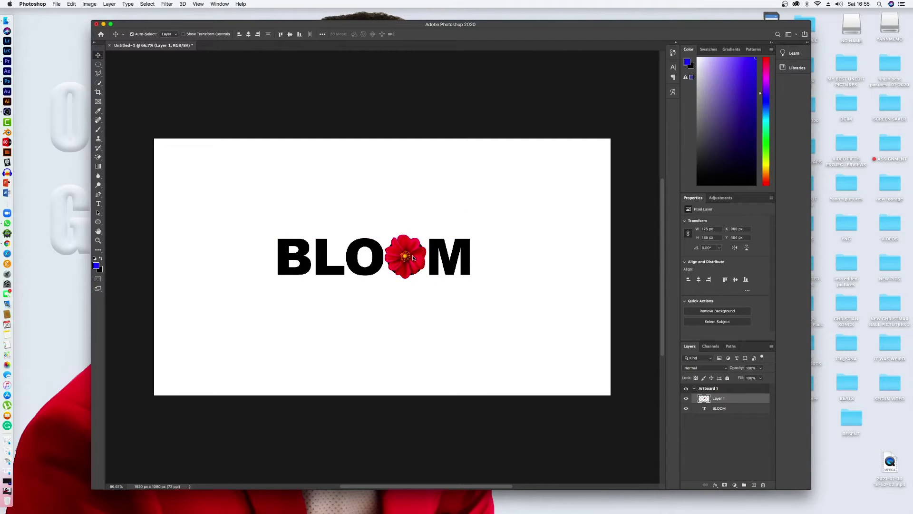
pyautogui.press('super+t')
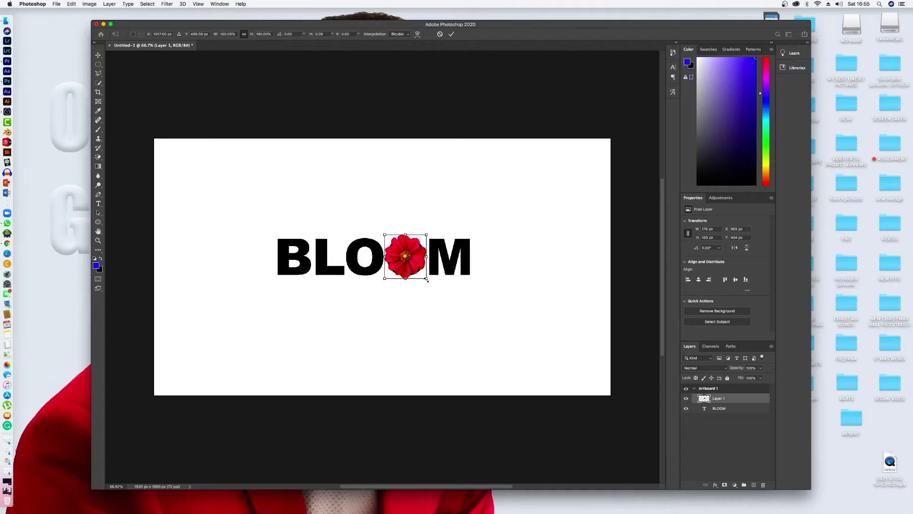
pyautogui.moveTo(427, 280); pyautogui.dragTo(406, 259)
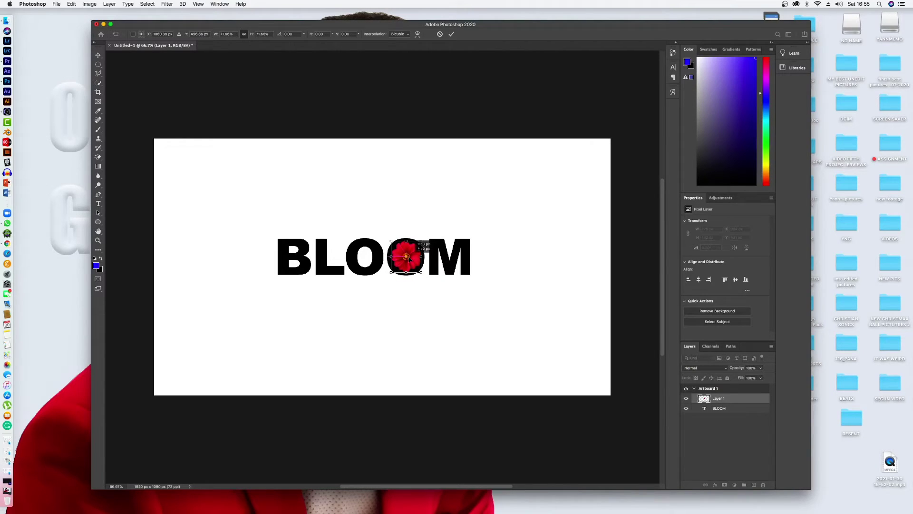
# Apply the flower's size, duplicate the flower layer and move the copy into the first O
pyautogui.click(451, 34)
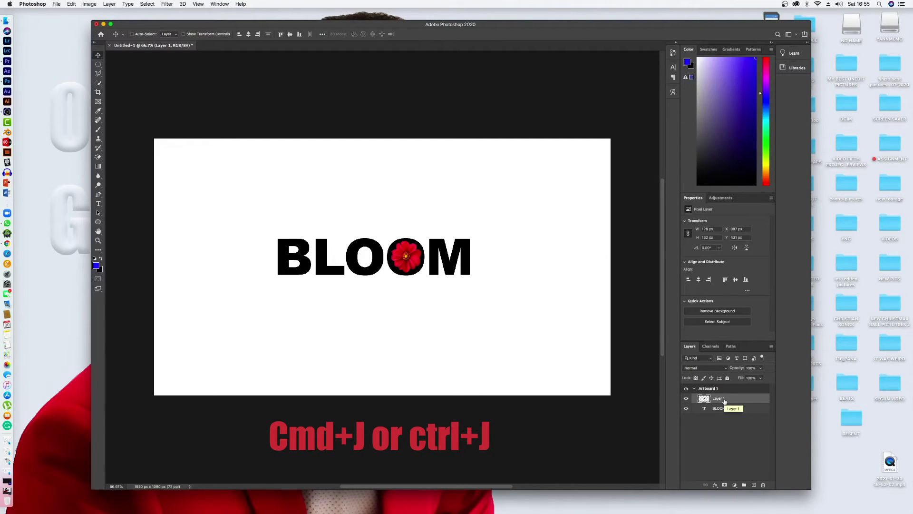
pyautogui.press('super+j')
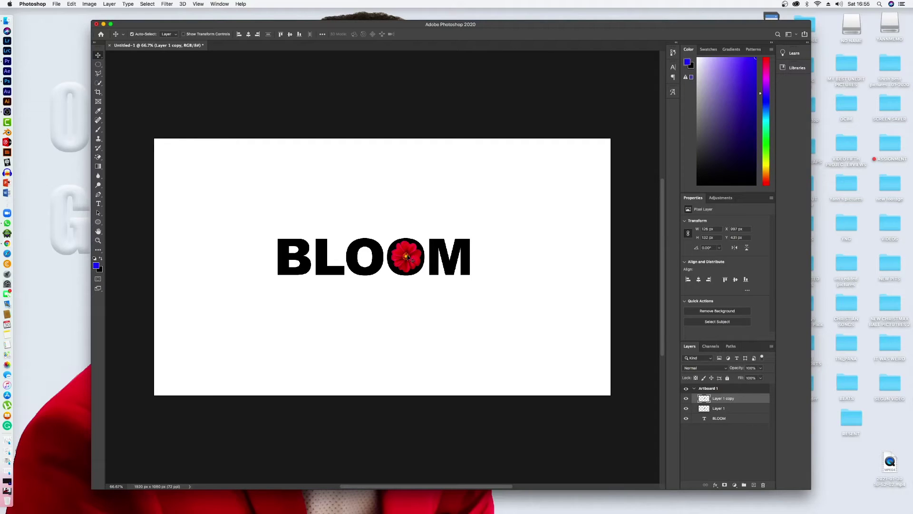
pyautogui.moveTo(408, 257); pyautogui.dragTo(367, 256)
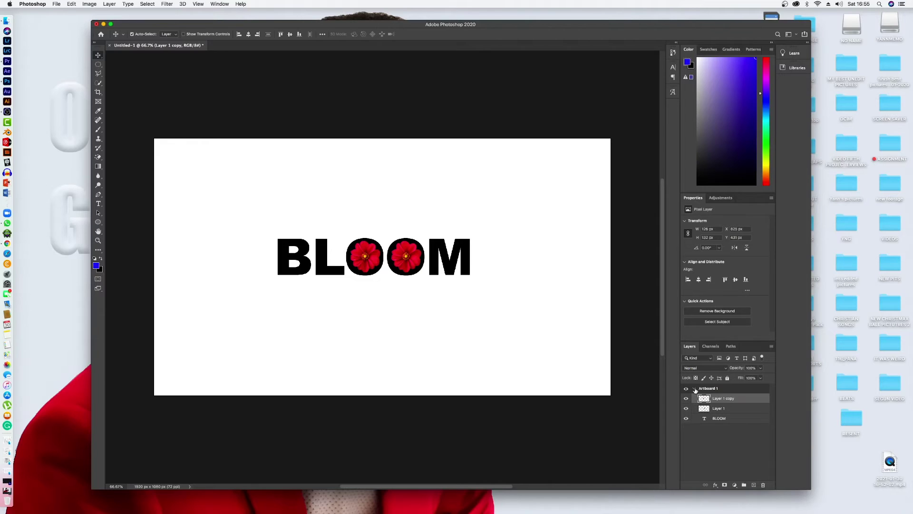
# Set Artboard 1's background colour to Transparent
pyautogui.click(694, 390)
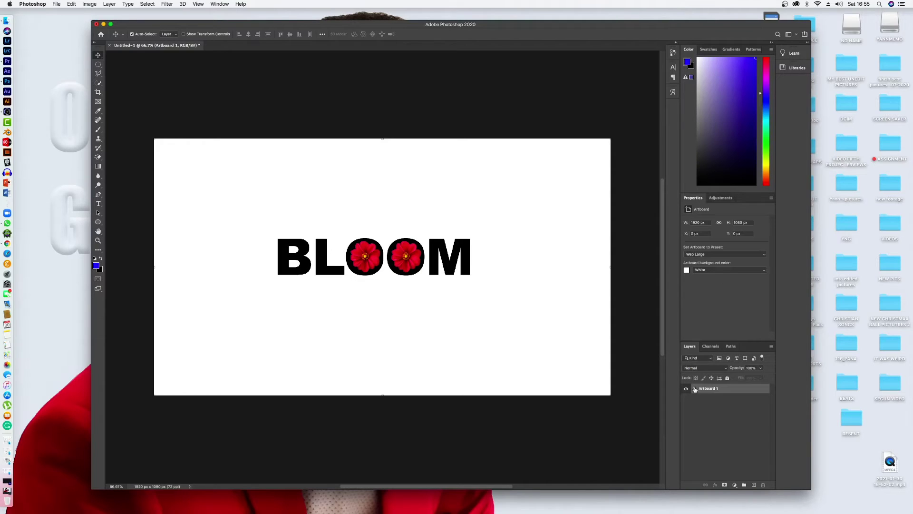
pyautogui.click(727, 272)
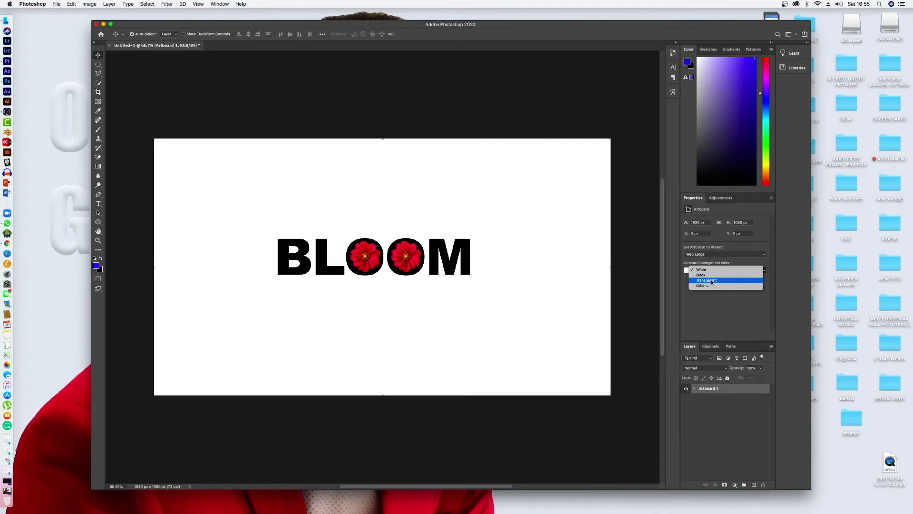
pyautogui.click(712, 281)
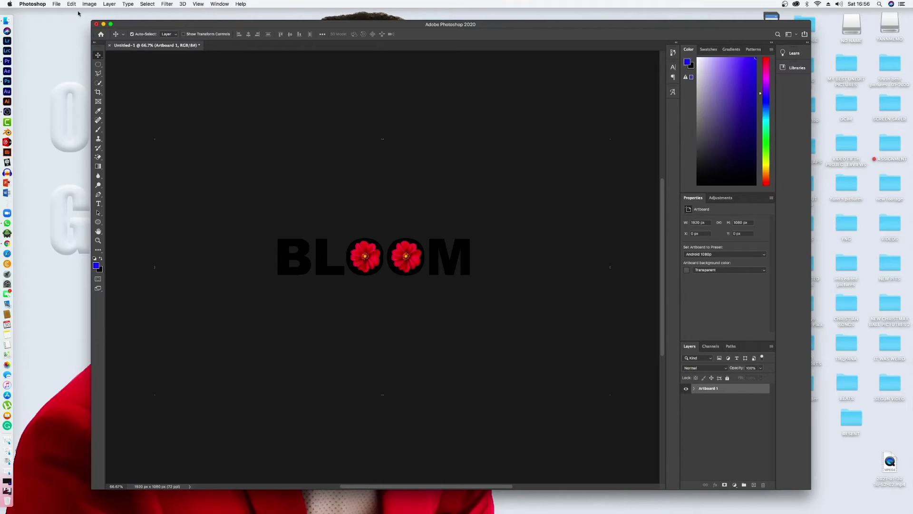
# Save the logo as BLOOM.png in PNG format with default PNG options
pyautogui.click(56, 5)
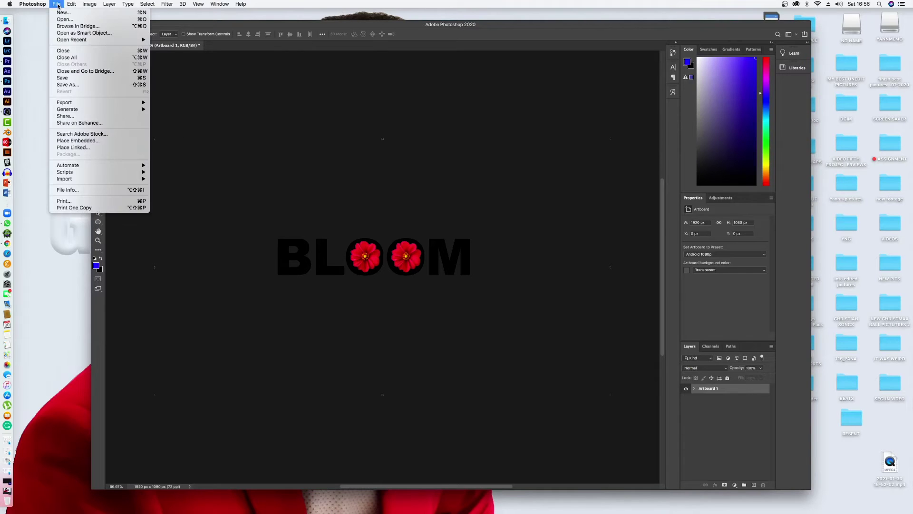
pyautogui.click(76, 85)
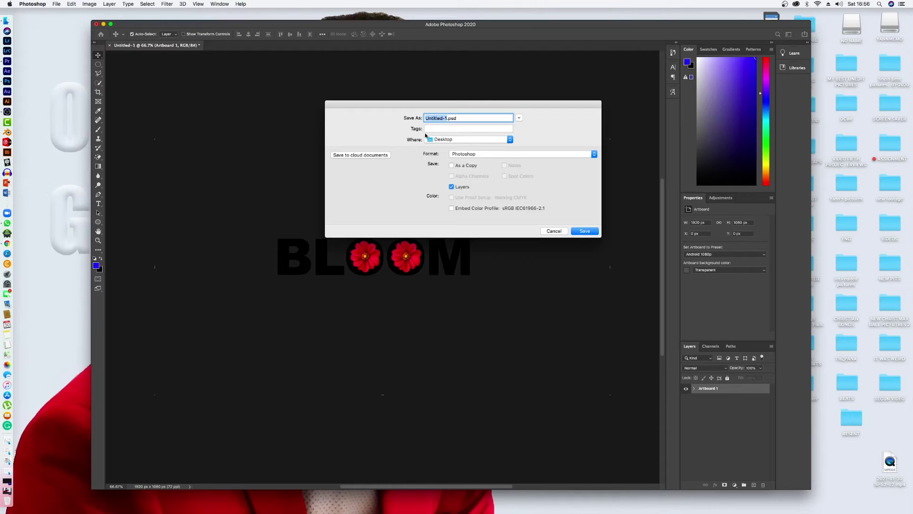
pyautogui.write('BLOOM')
pyautogui.click(553, 158)
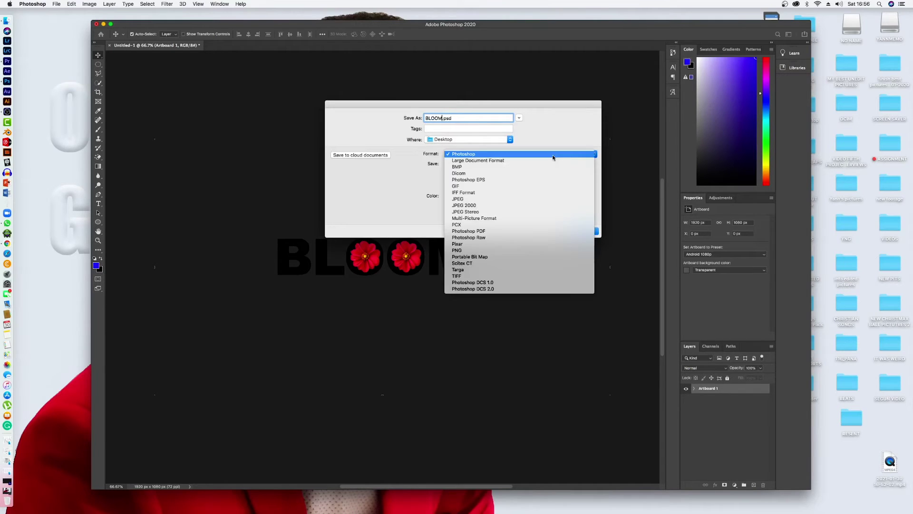
pyautogui.click(466, 251)
pyautogui.click(585, 231)
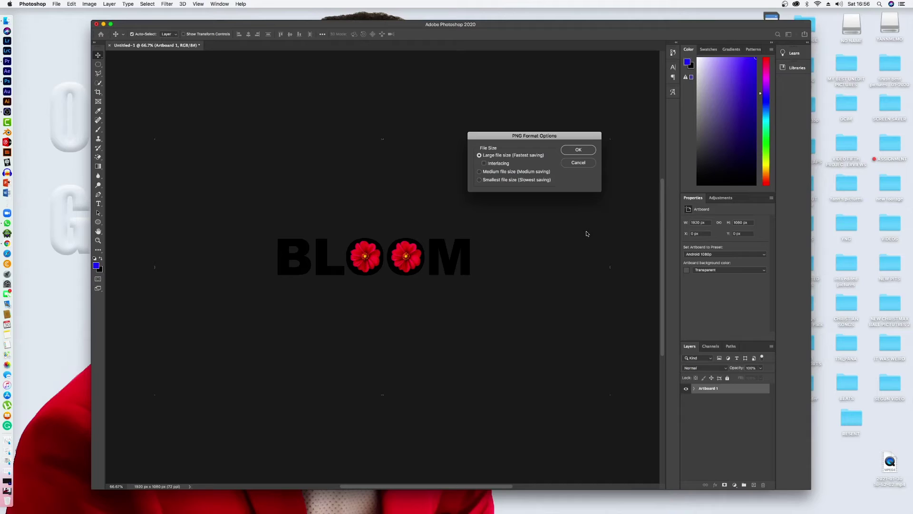
pyautogui.click(578, 150)
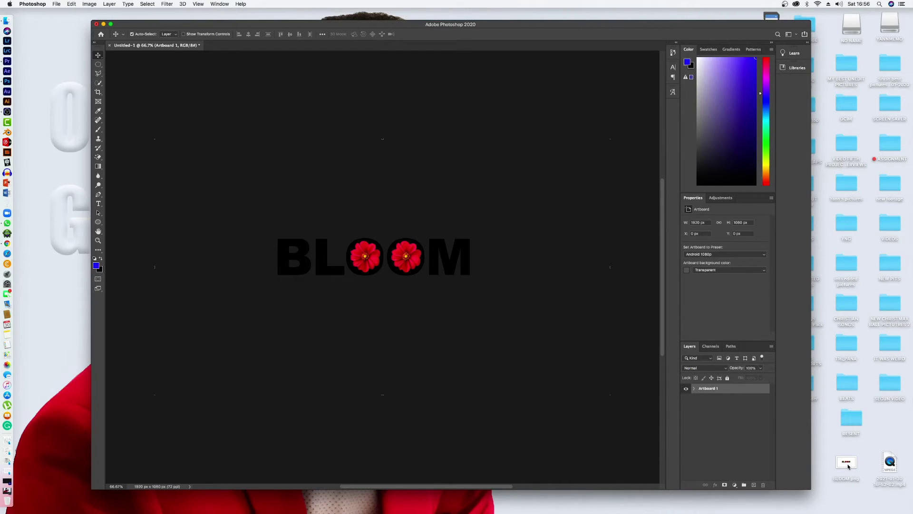
pyautogui.doubleClick(848, 466)
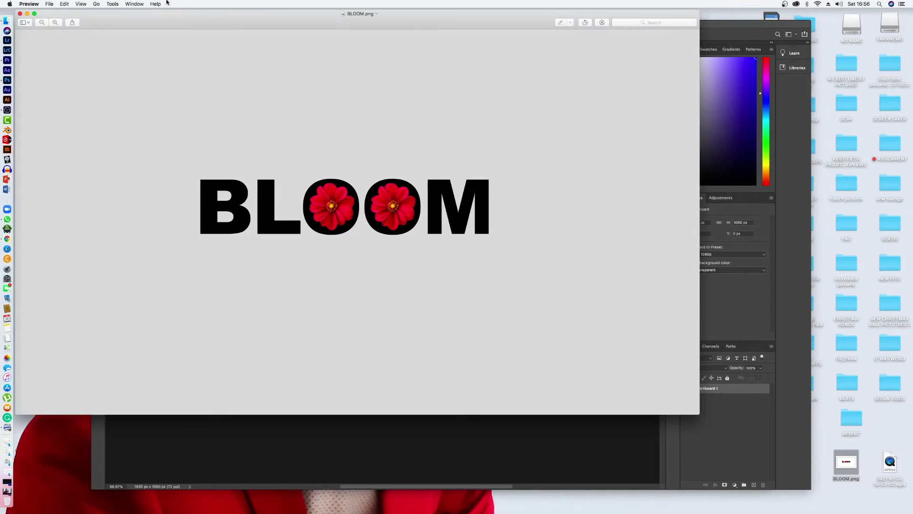
pyautogui.moveTo(192, 20); pyautogui.dragTo(310, 63)
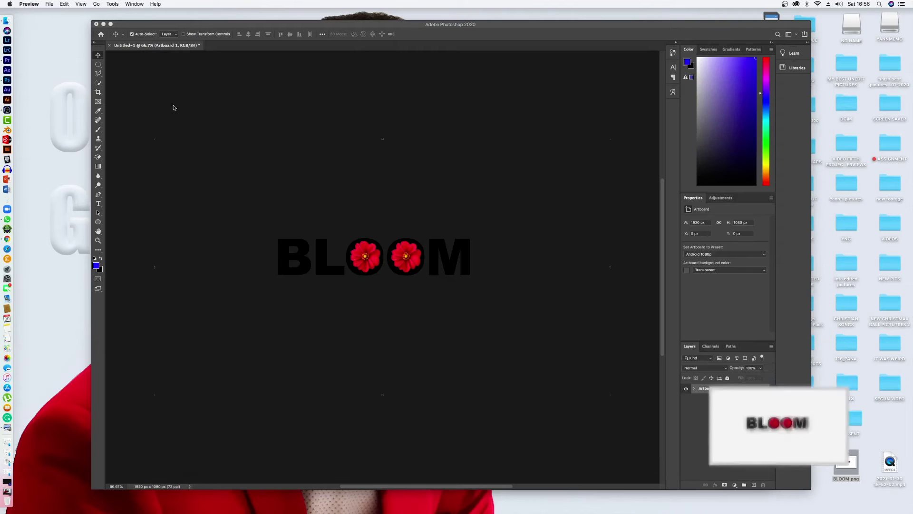
pyautogui.click(138, 56)
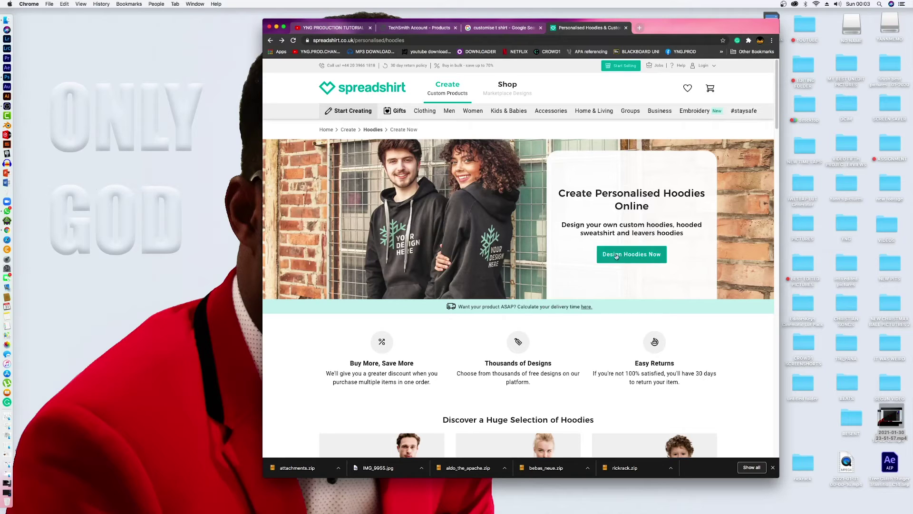
# Open the hoodie designer via Design Hoodies Now
pyautogui.click(638, 258)
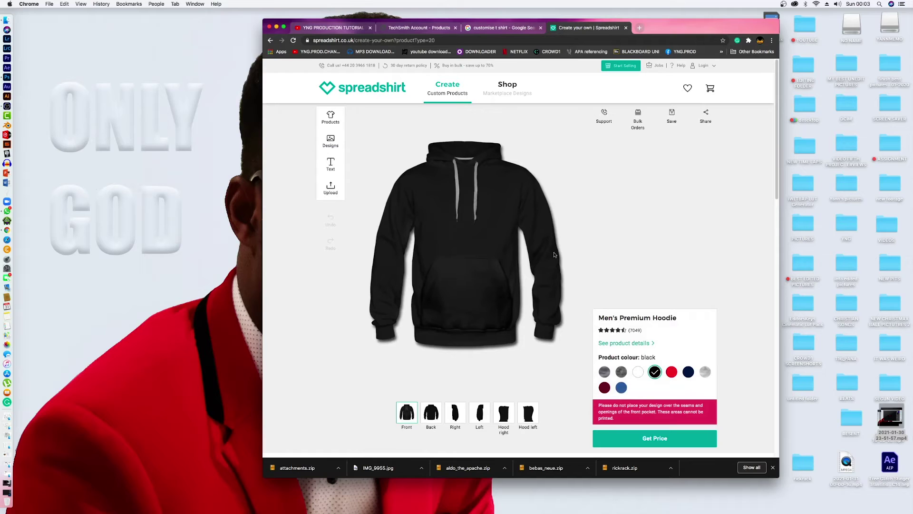
# Upload BLOOM.png, accepting the image rights guarantee, and place it on the hoodie front
pyautogui.click(329, 189)
pyautogui.click(365, 140)
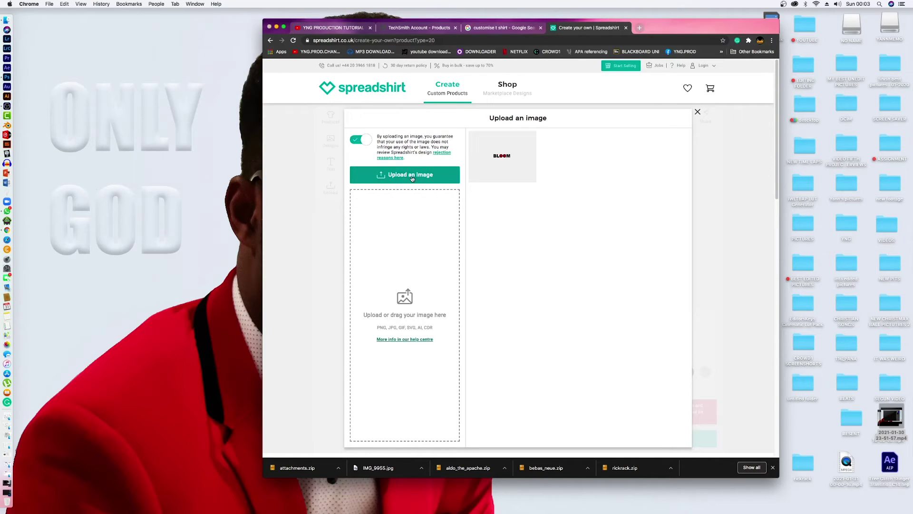
pyautogui.click(412, 179)
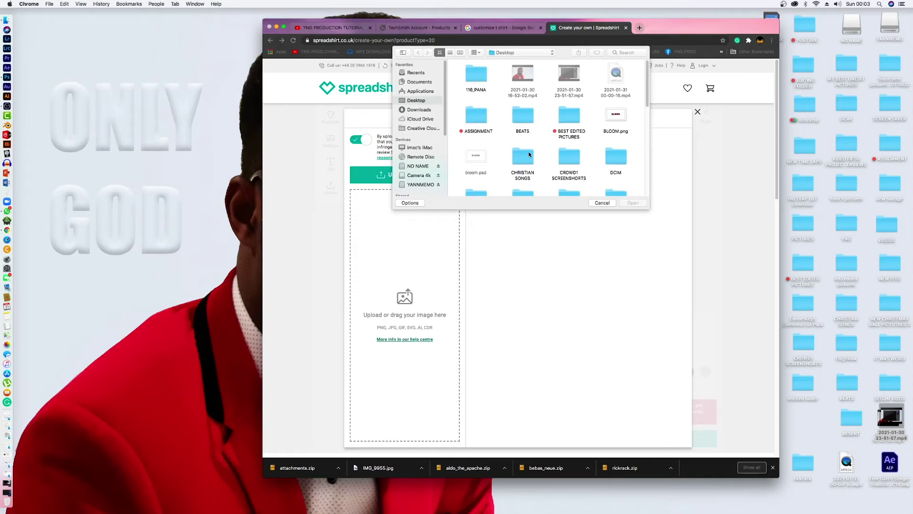
pyautogui.scroll(-1, 523, 157)
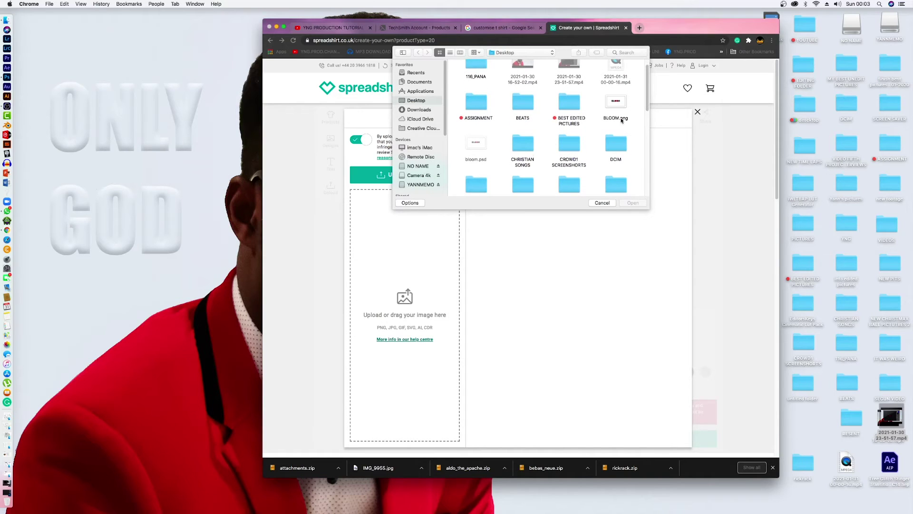
pyautogui.click(617, 101)
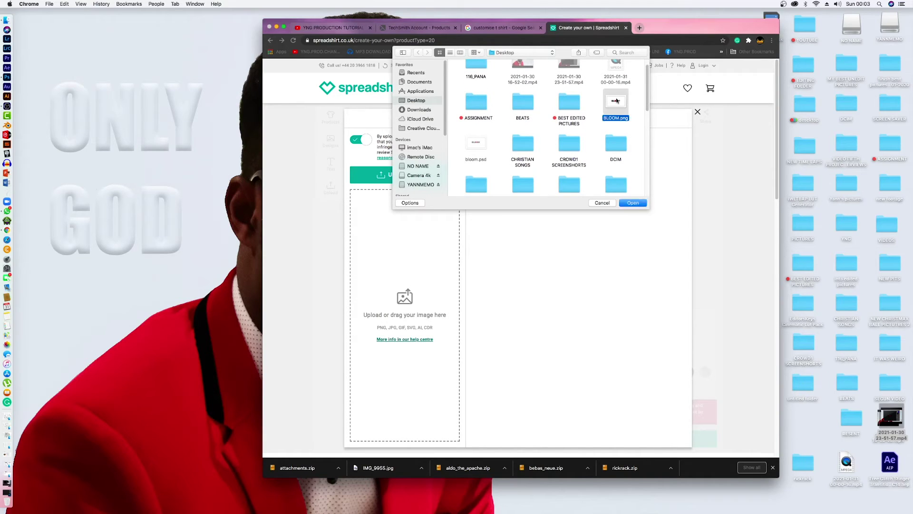
pyautogui.click(633, 203)
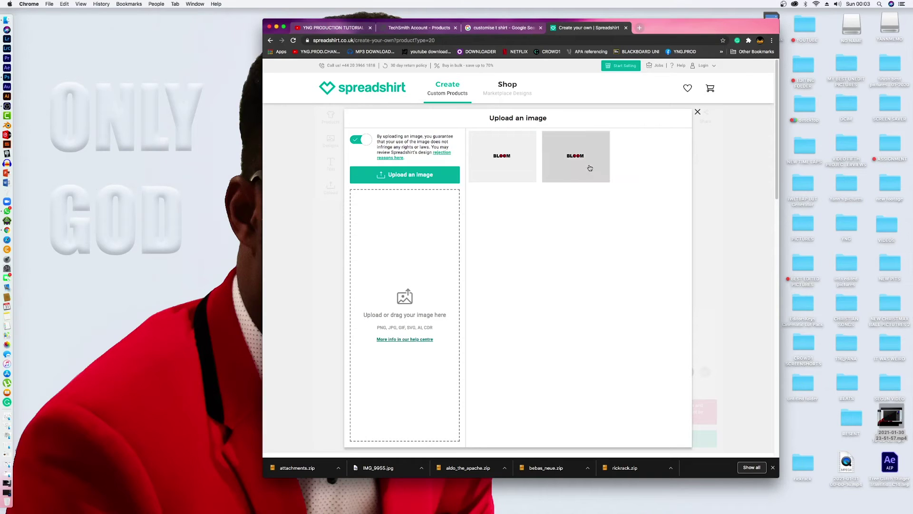
pyautogui.click(587, 163)
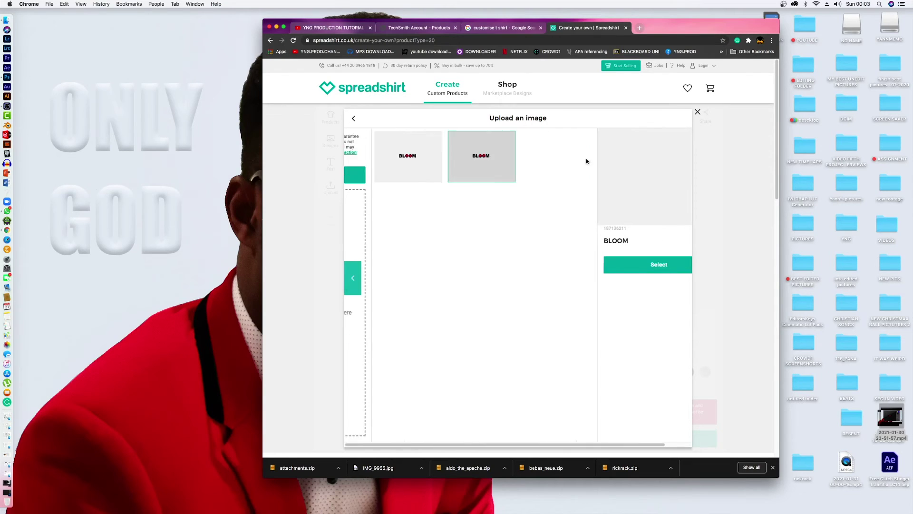
pyautogui.click(644, 268)
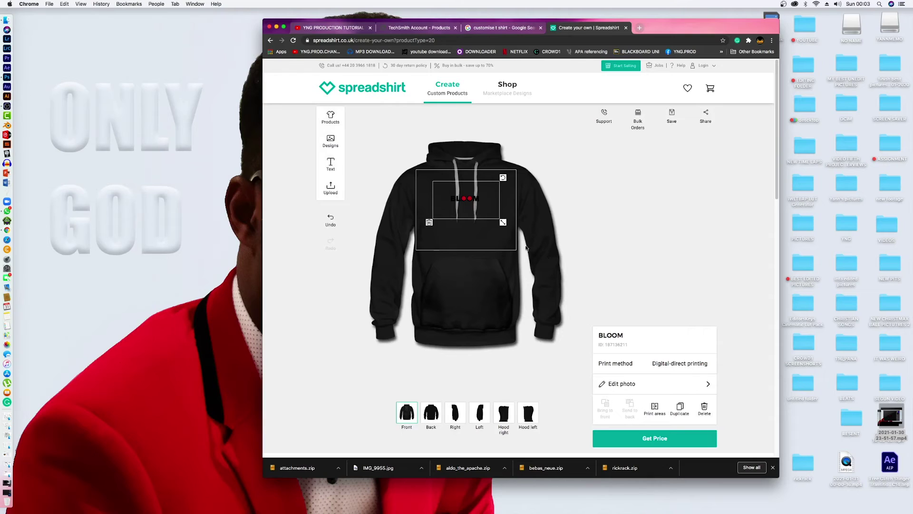
# Enlarge the BLOOM design across the chest and try red, black and white hoodies
pyautogui.moveTo(502, 223); pyautogui.dragTo(534, 246)
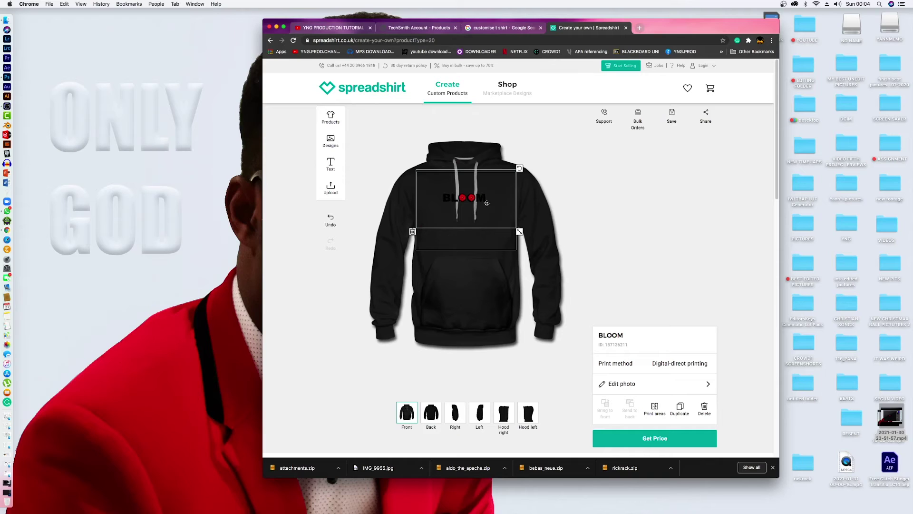
pyautogui.click(569, 216)
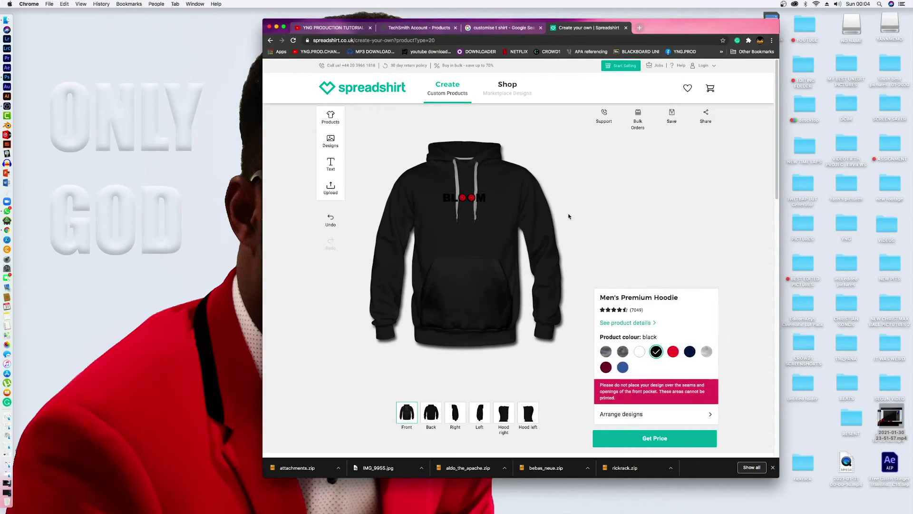
pyautogui.click(671, 352)
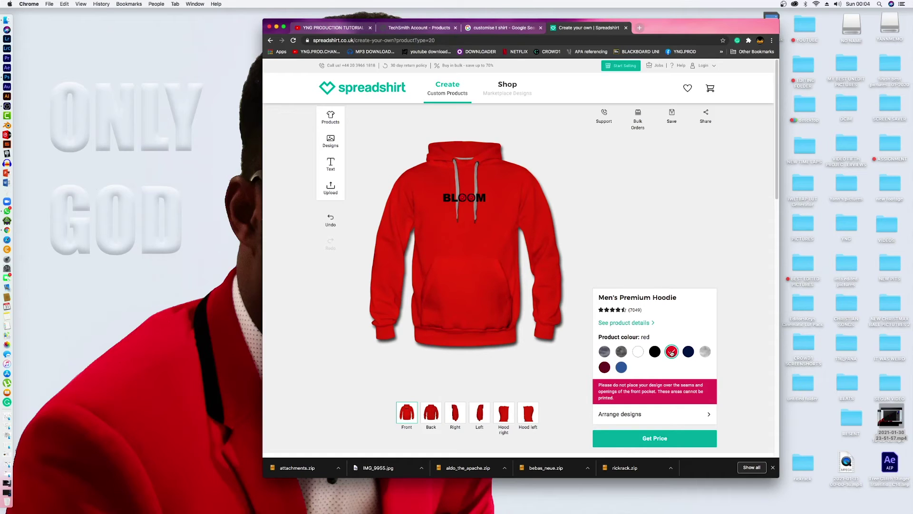
pyautogui.click(655, 352)
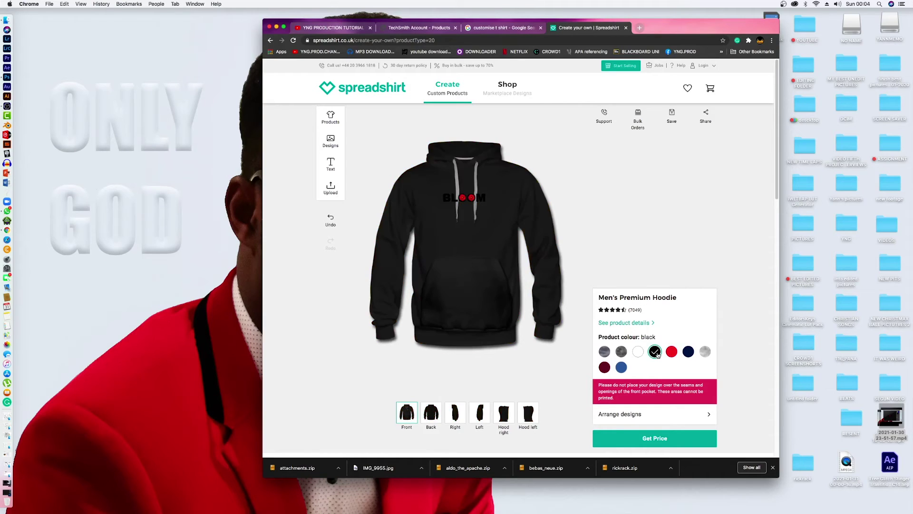
pyautogui.click(638, 352)
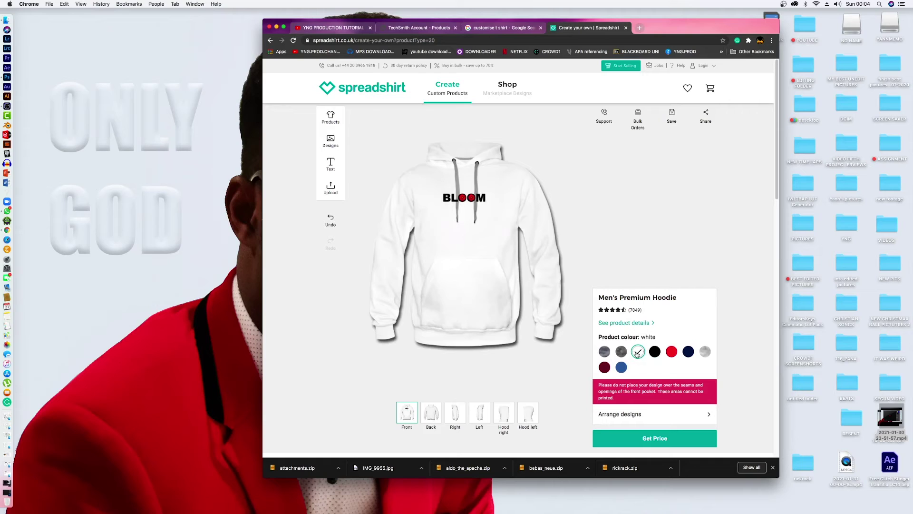
# Preview charcoal, heather denim, bordeaux, royal blue, navy, heather grey and black, ending on white
pyautogui.click(621, 352)
pyautogui.click(605, 352)
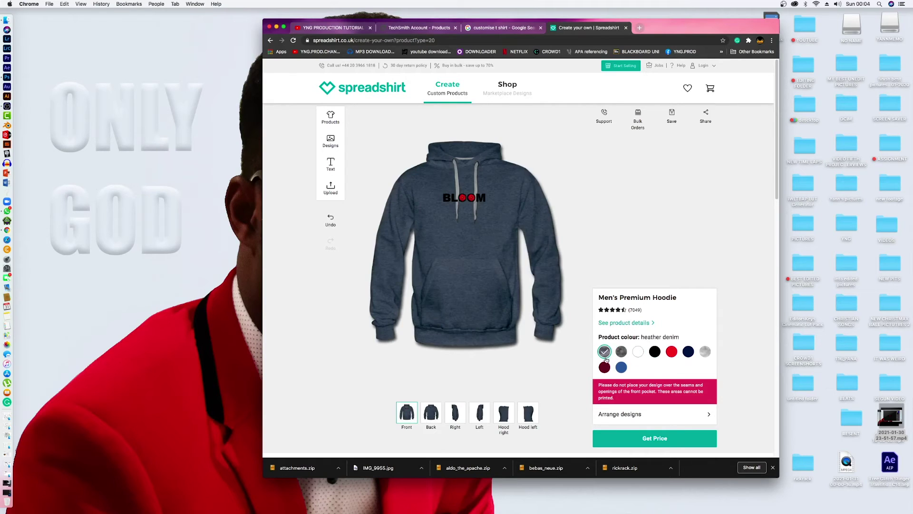
pyautogui.click(608, 368)
pyautogui.click(621, 367)
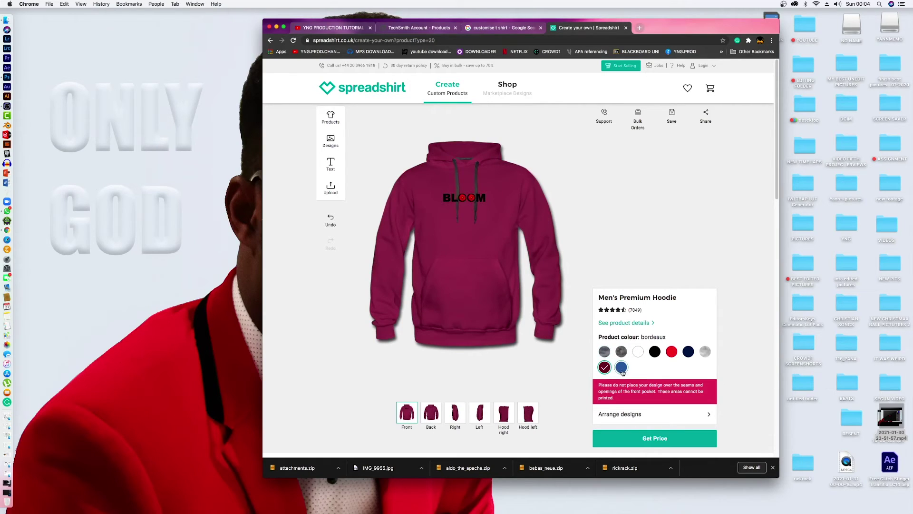
pyautogui.click(688, 352)
pyautogui.click(706, 352)
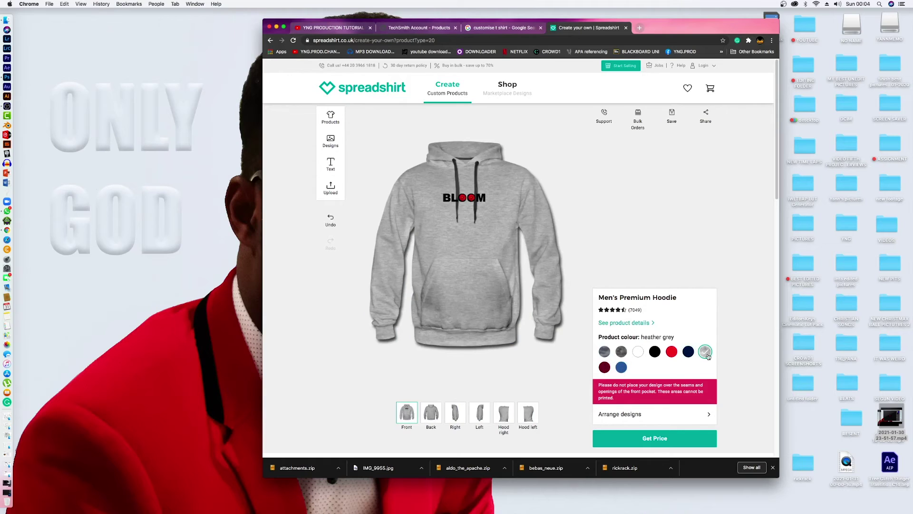
pyautogui.click(655, 351)
pyautogui.click(639, 352)
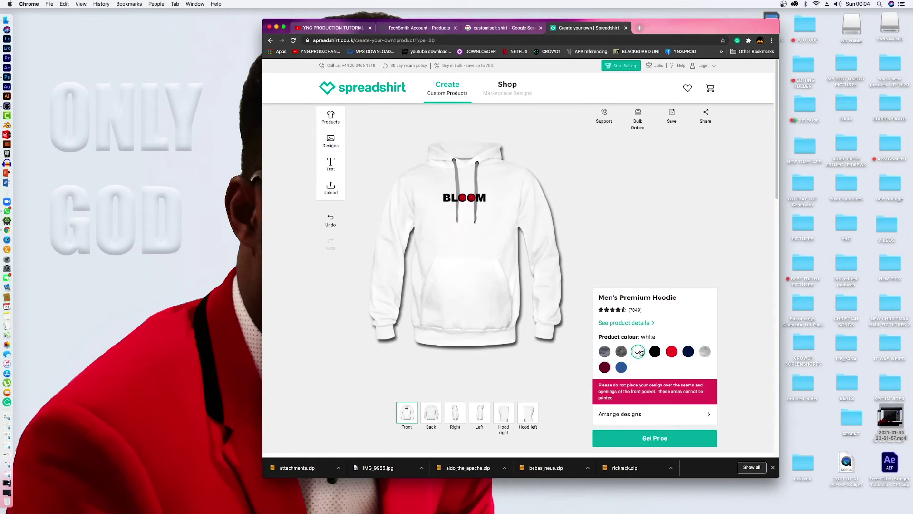
# Place the uploaded BLOOM image on the hoodie back, enlarge it, and shift it higher
pyautogui.click(434, 416)
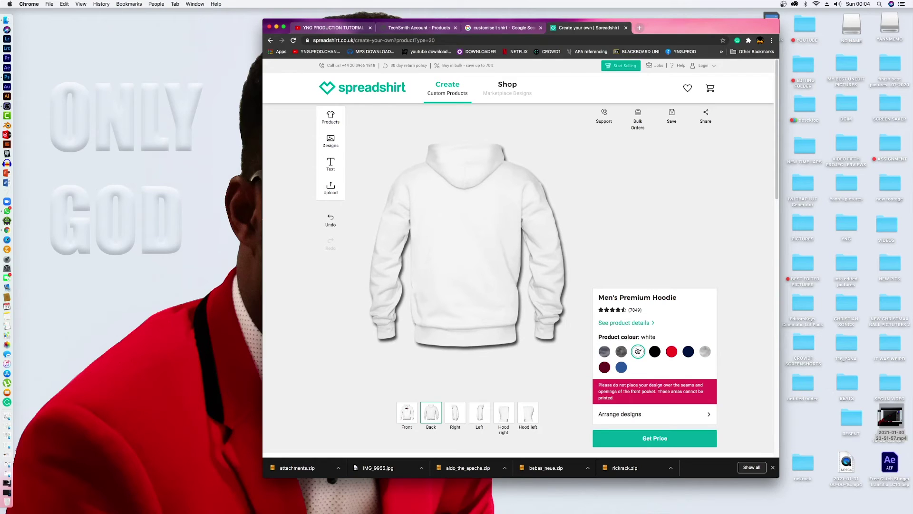
pyautogui.click(333, 190)
pyautogui.click(585, 165)
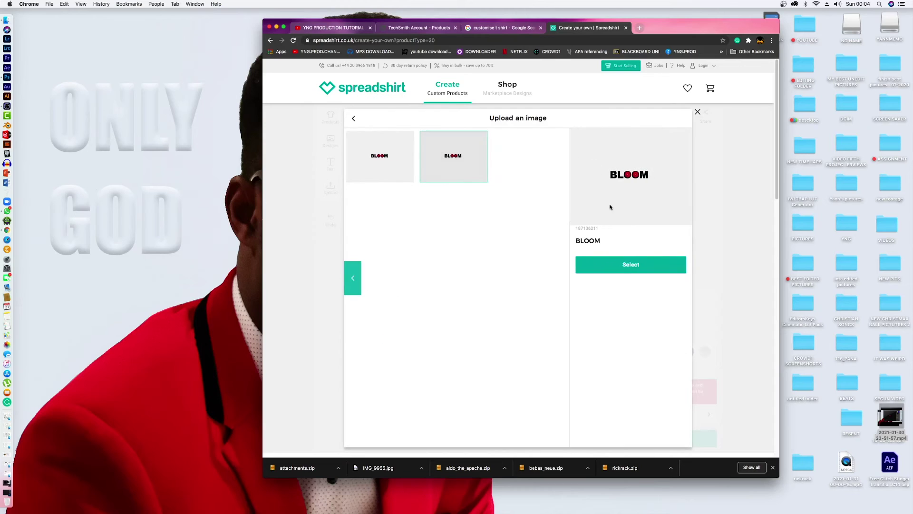
pyautogui.click(631, 266)
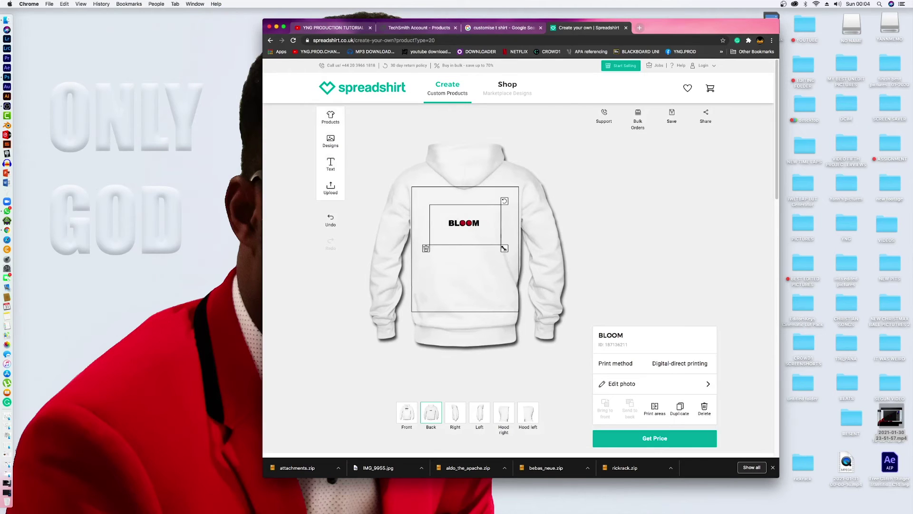
pyautogui.moveTo(504, 248); pyautogui.dragTo(528, 268)
pyautogui.click(539, 204)
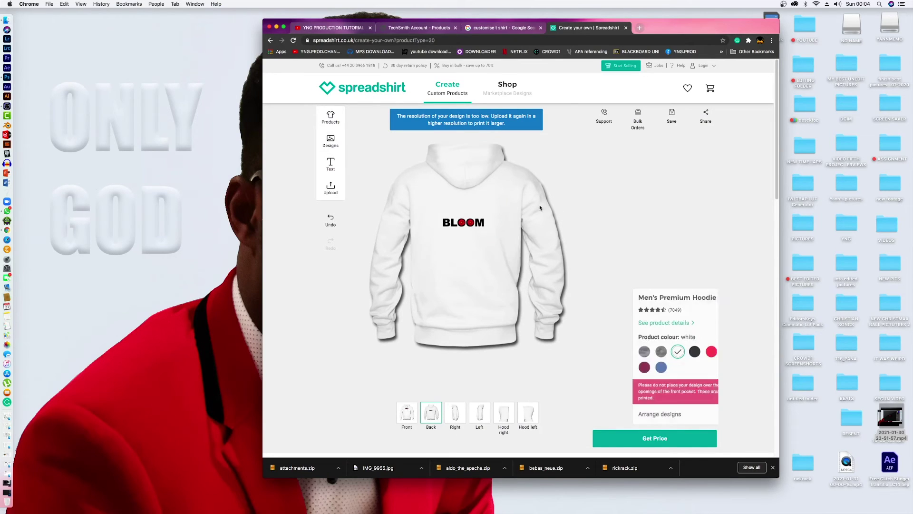
pyautogui.moveTo(468, 222); pyautogui.dragTo(468, 212)
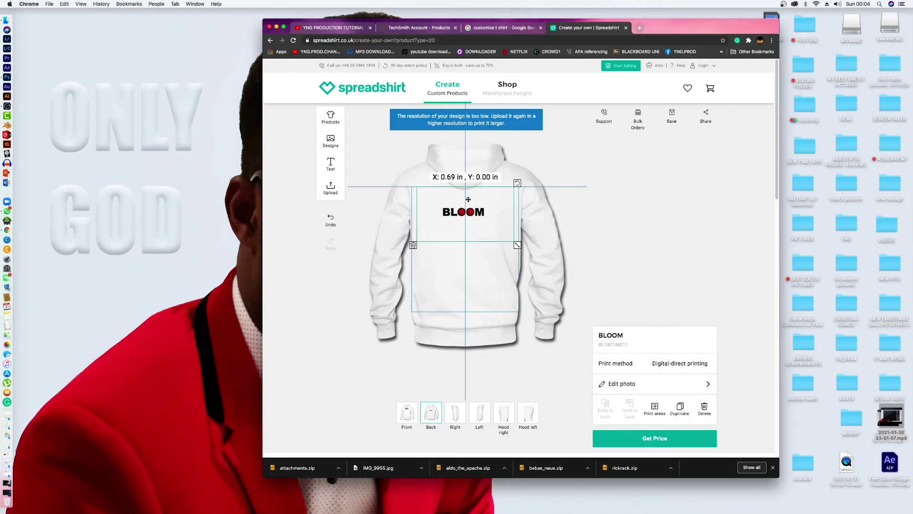
pyautogui.click(441, 242)
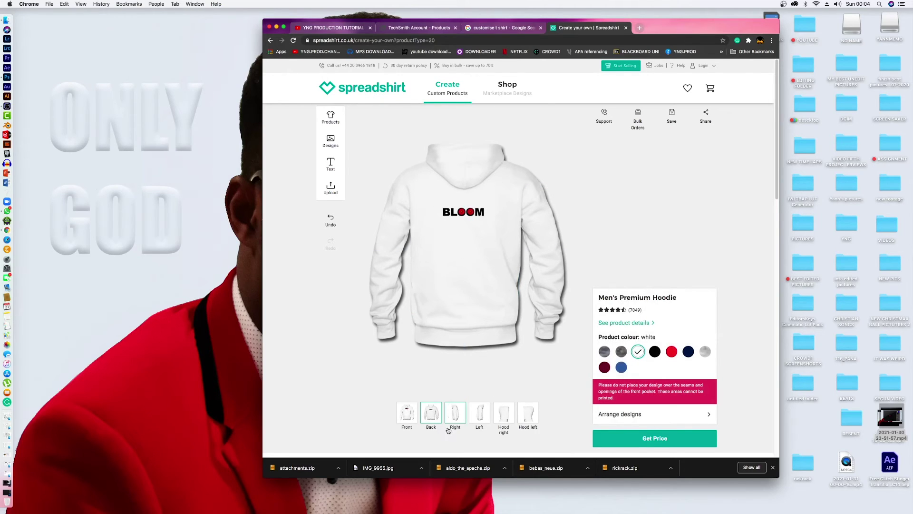
# Add the BLOOM image to the right sleeve, enlarged and positioned at mid-sleeve
pyautogui.click(453, 413)
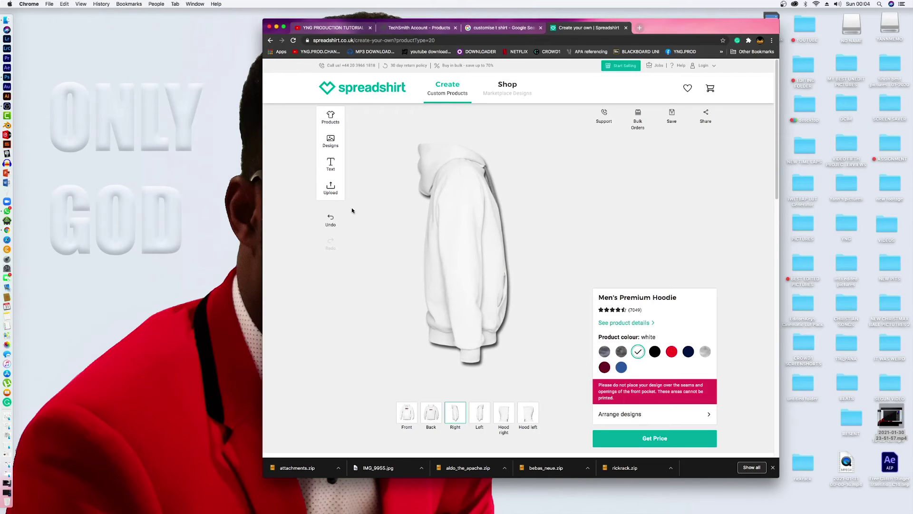
pyautogui.click(331, 187)
pyautogui.click(547, 164)
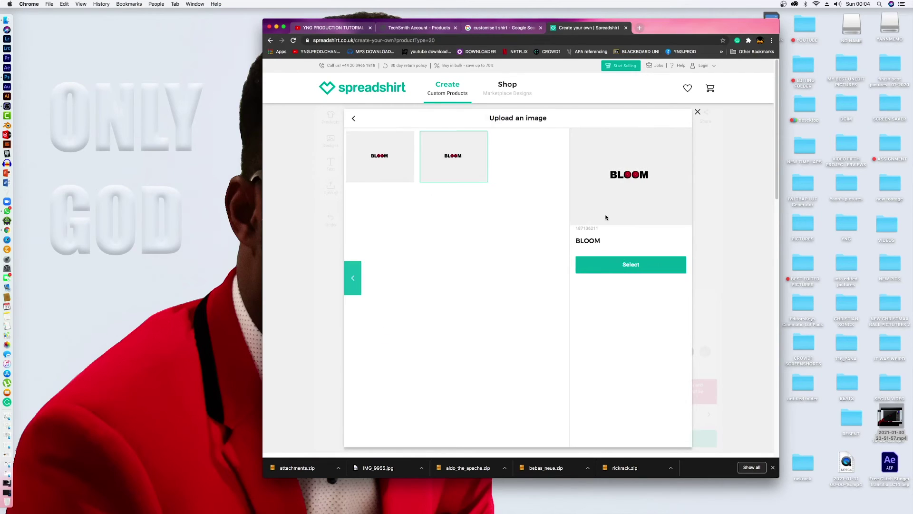
pyautogui.click(611, 264)
pyautogui.moveTo(478, 216)
pyautogui.mouseDown()
pyautogui.moveTo(469, 302)
pyautogui.moveTo(483, 215)
pyautogui.mouseUp()
pyautogui.click(539, 237)
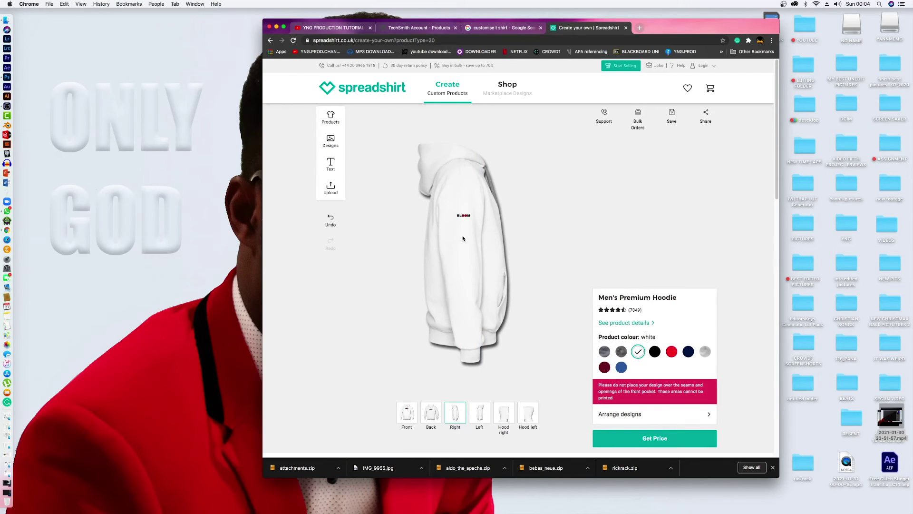
# Add an enlarged BLOOM to the hood's right side, cancelling a colour change to keep white
pyautogui.click(490, 414)
pyautogui.click(506, 413)
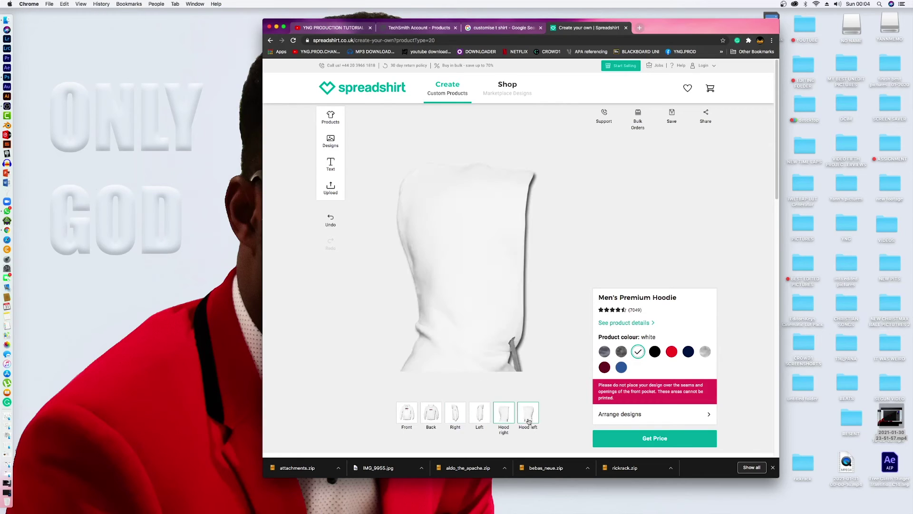
pyautogui.click(331, 188)
pyautogui.click(590, 163)
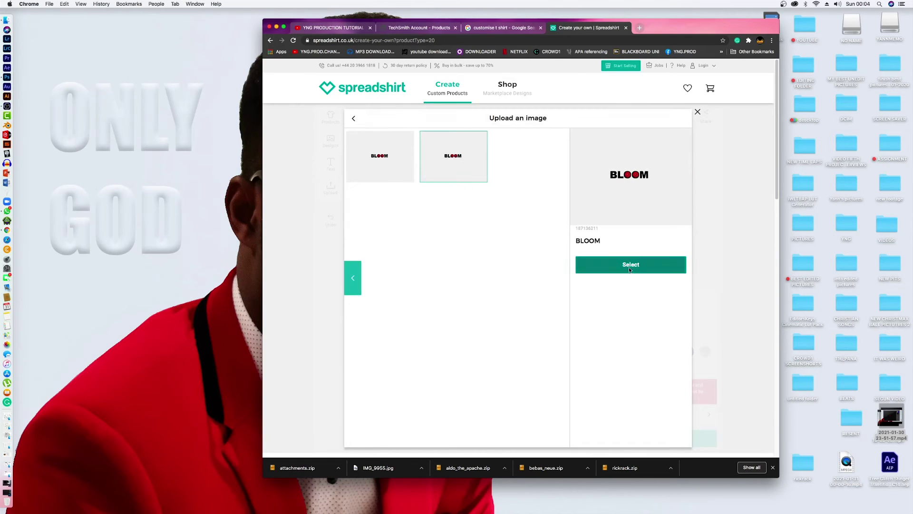
pyautogui.click(614, 265)
pyautogui.moveTo(498, 236); pyautogui.dragTo(508, 240)
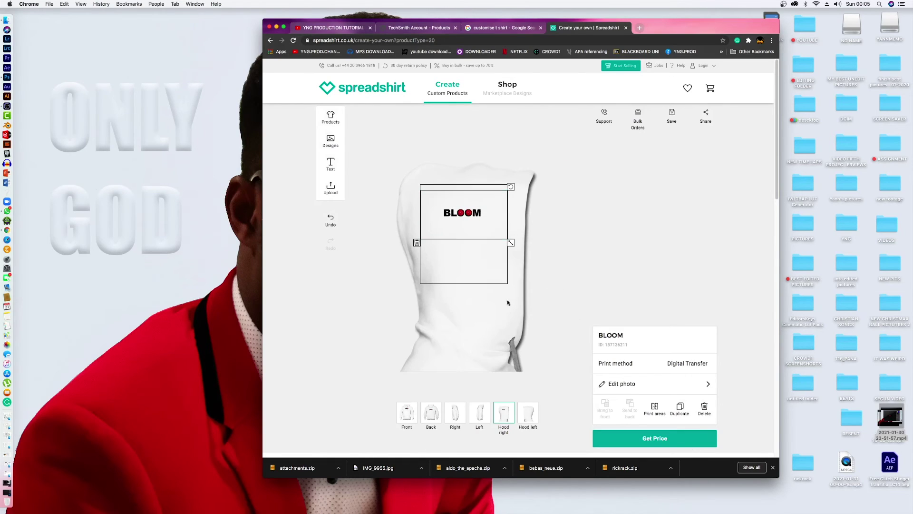
pyautogui.click(573, 326)
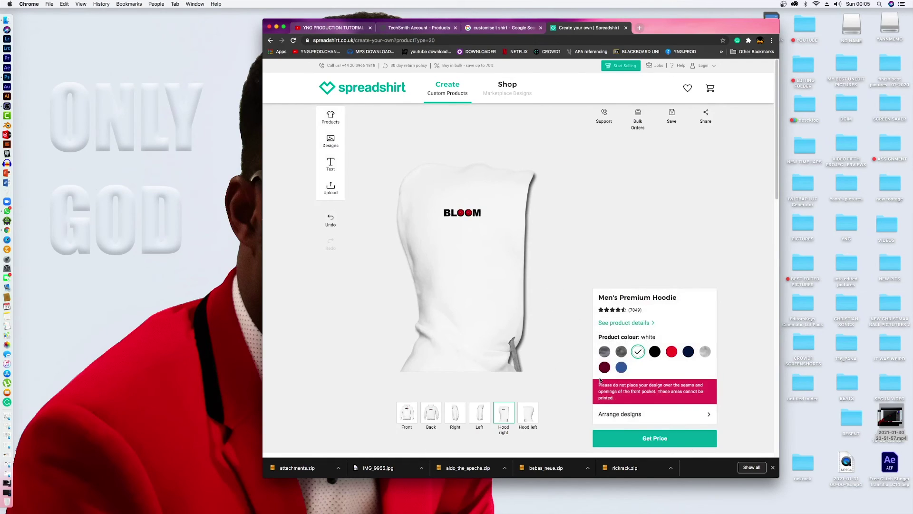
pyautogui.click(671, 352)
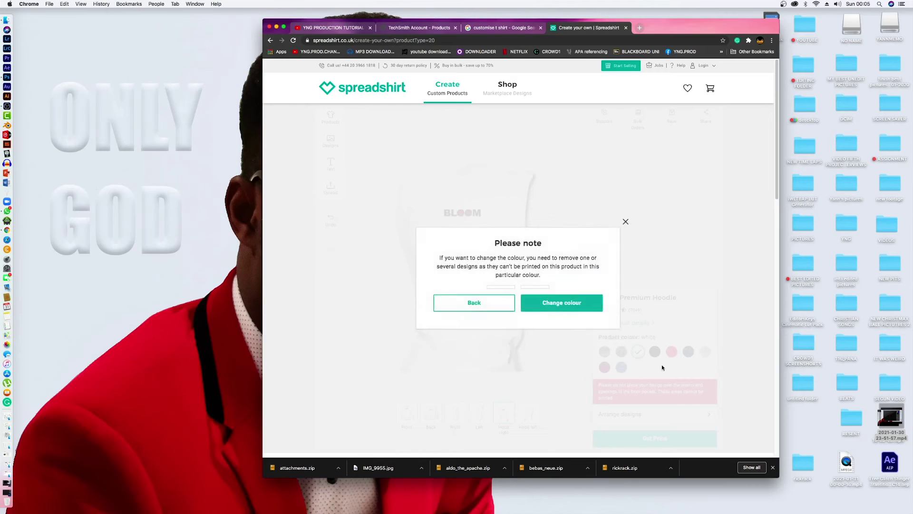
pyautogui.click(464, 309)
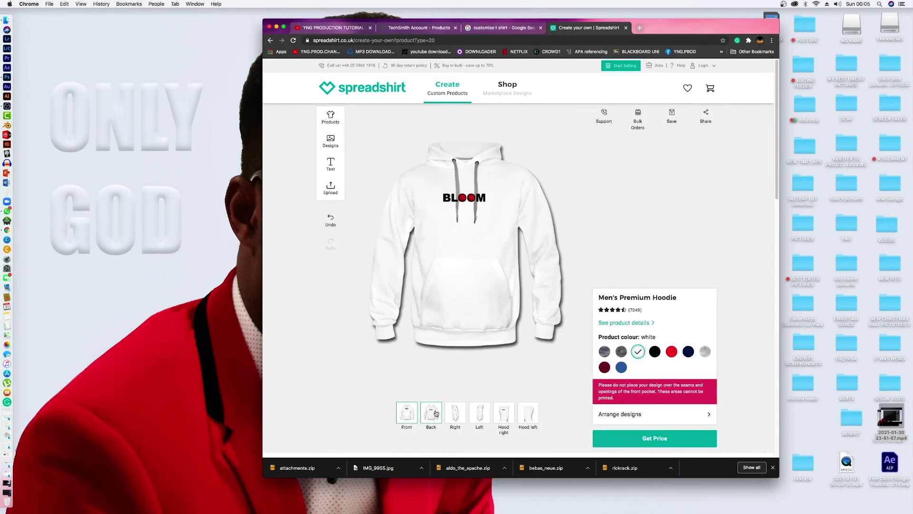